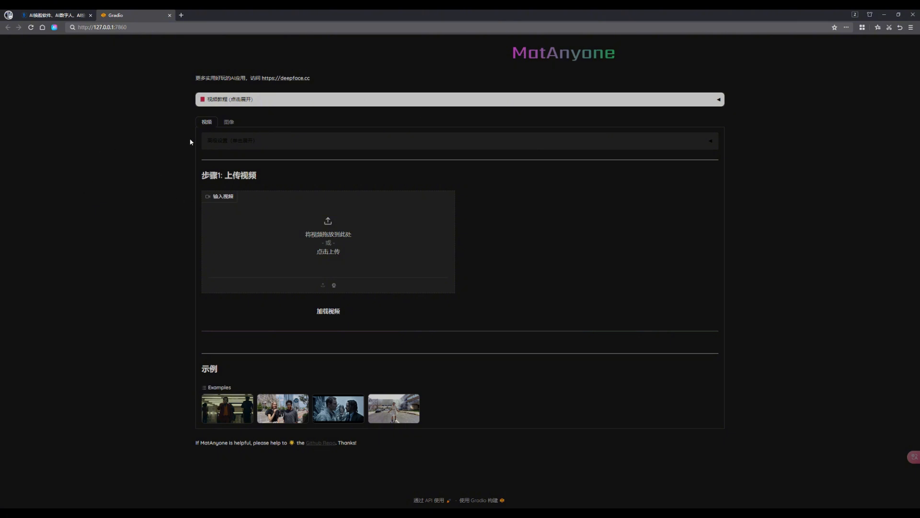
Switch between the image and video modes to compare their upload pages, ending on video mode.
click(228, 122)
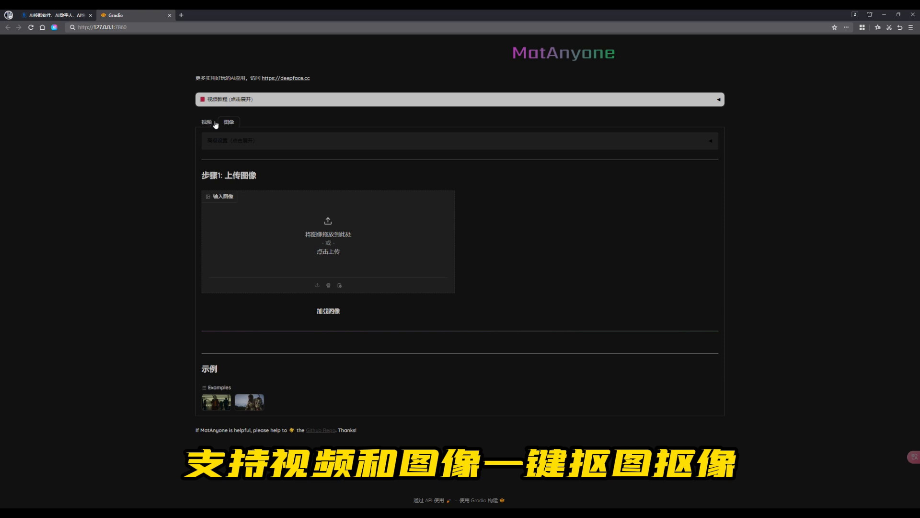
click(207, 123)
click(227, 123)
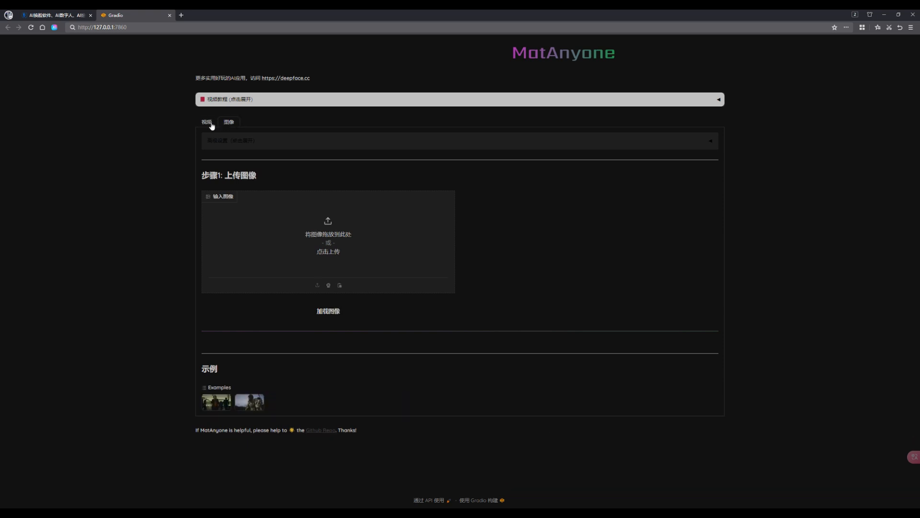
click(211, 126)
Expand and collapse the video tutorial section and the advanced settings to see what they offer.
click(240, 104)
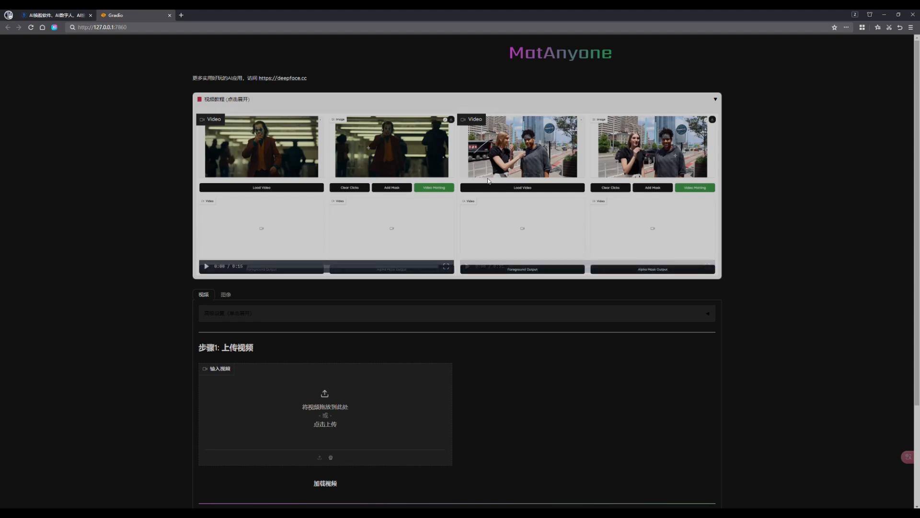
click(714, 101)
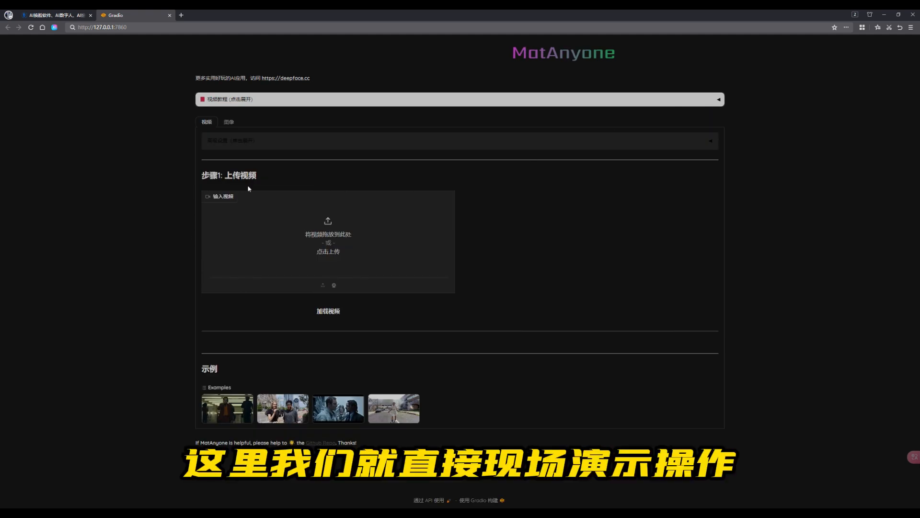
click(268, 146)
click(267, 146)
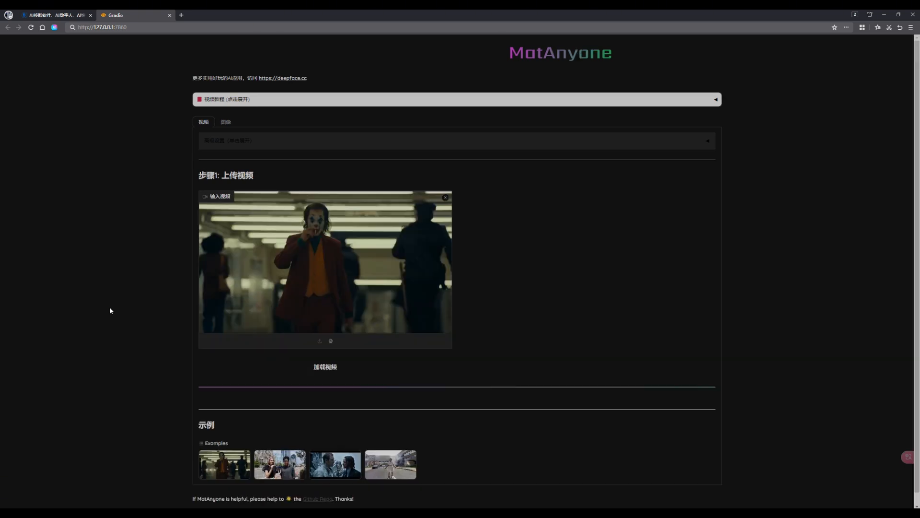
Preview the Joker input clip and load it so its start frame can be masked.
mouse_move(302, 265)
click(209, 324)
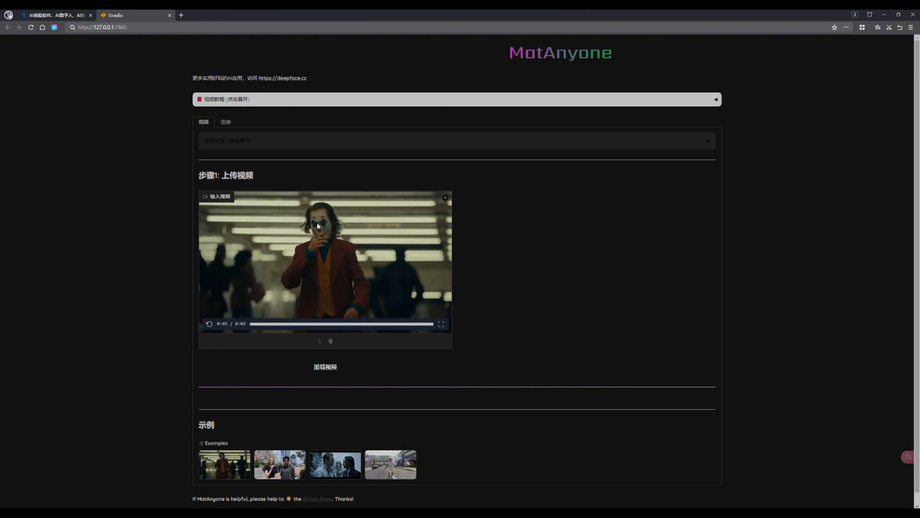
click(327, 367)
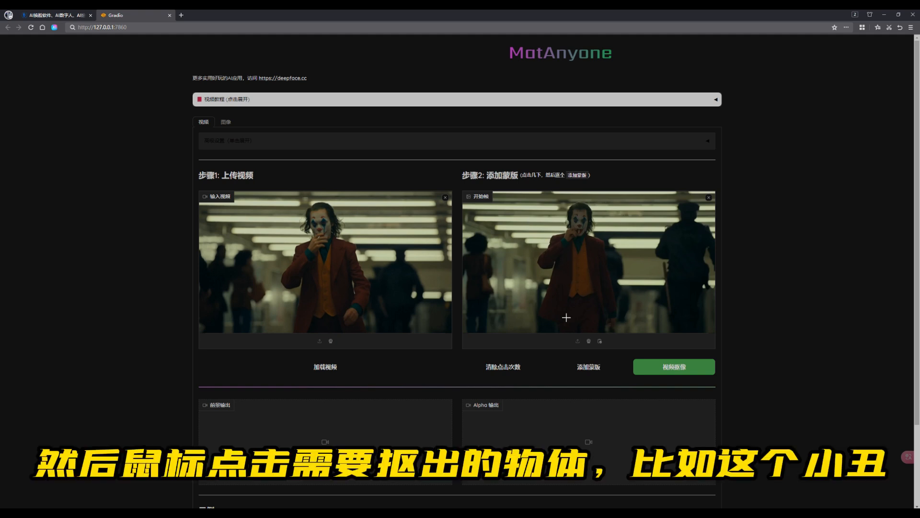
Mark the Joker's face and torso in the start frame and add the selection as a mask.
click(581, 222)
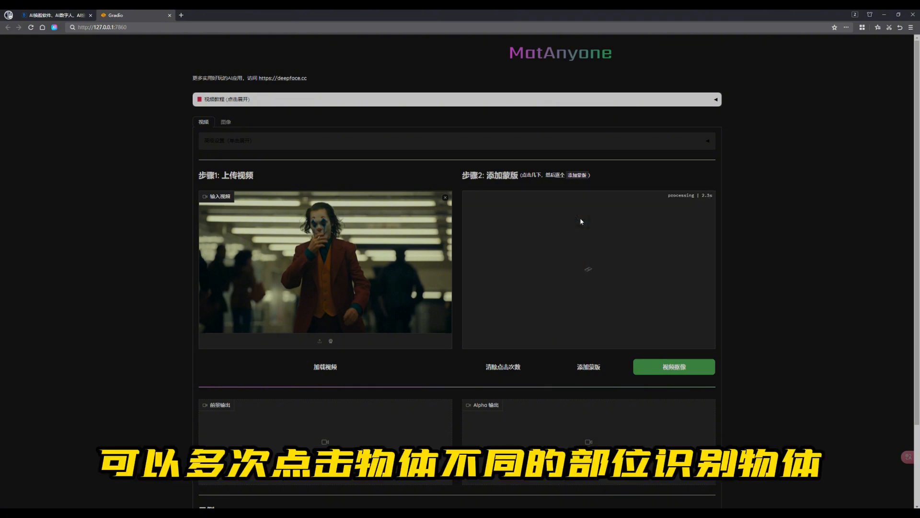
click(584, 283)
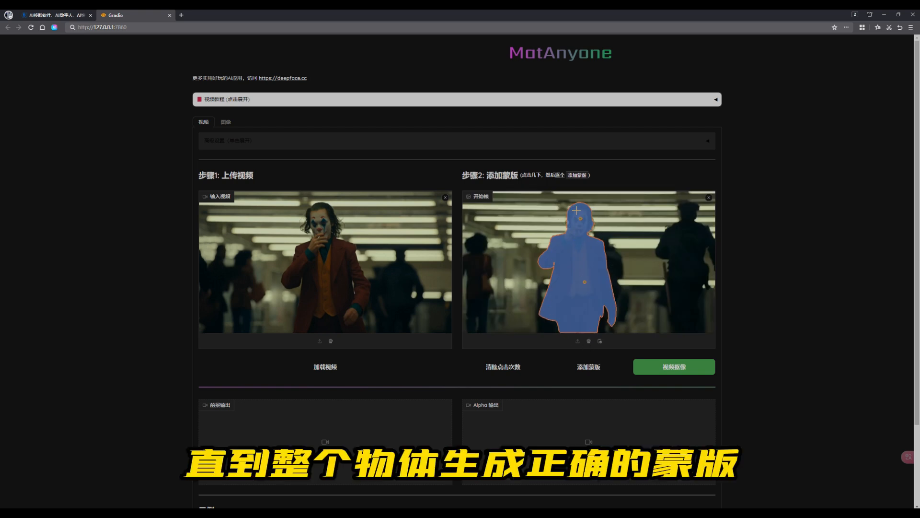
click(588, 368)
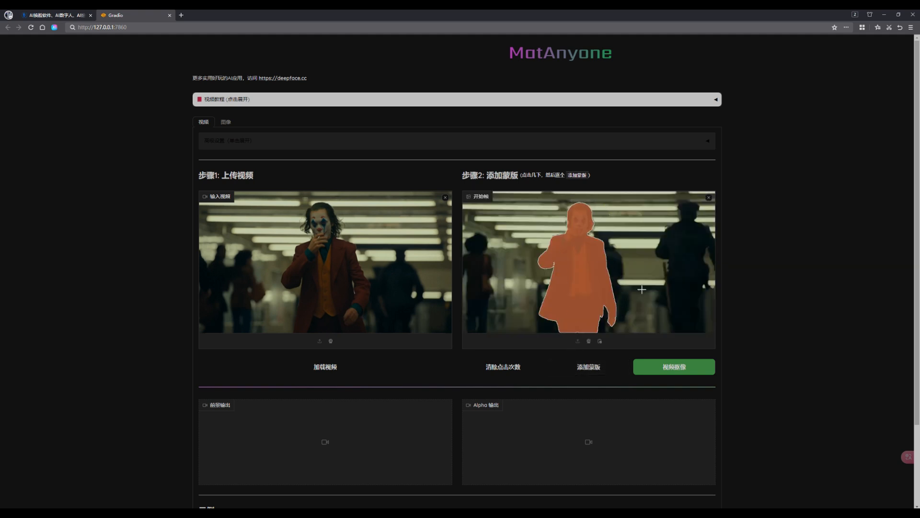
Run video matting on the masked Joker clip and play back the foreground and alpha outputs.
click(674, 368)
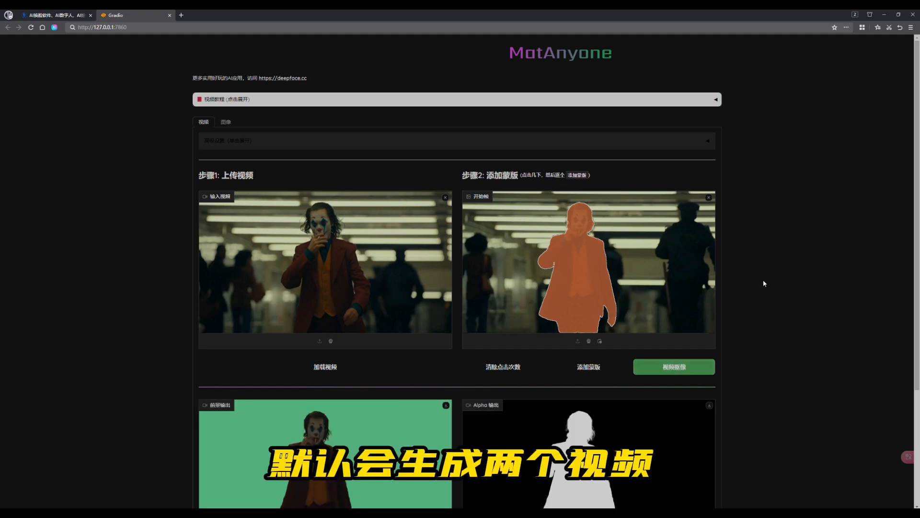
scroll(783, 256, down, 3)
click(320, 333)
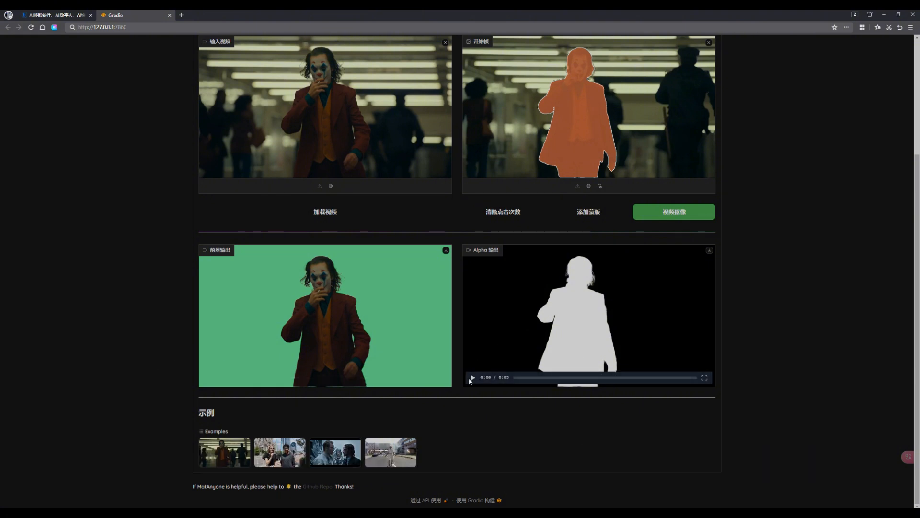
click(471, 379)
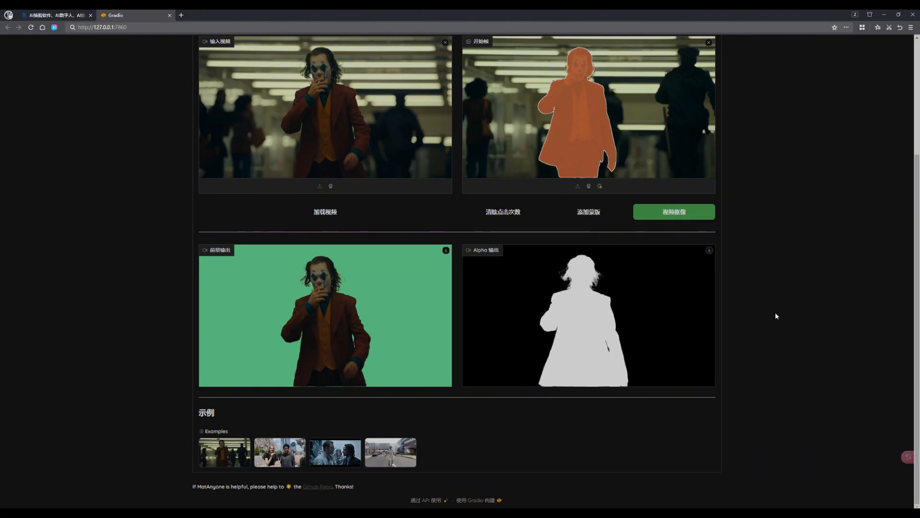
Open the advanced settings and set the start frame to 35.
scroll(775, 312, up, 3)
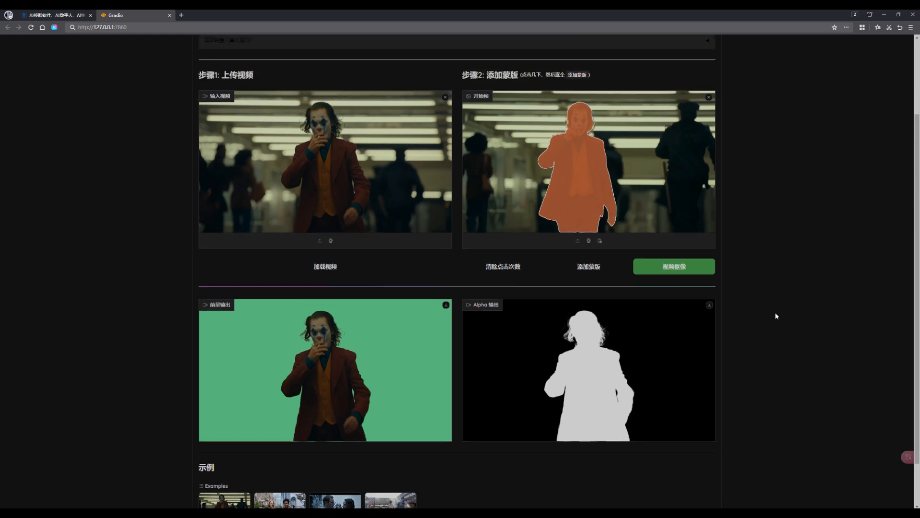
click(257, 97)
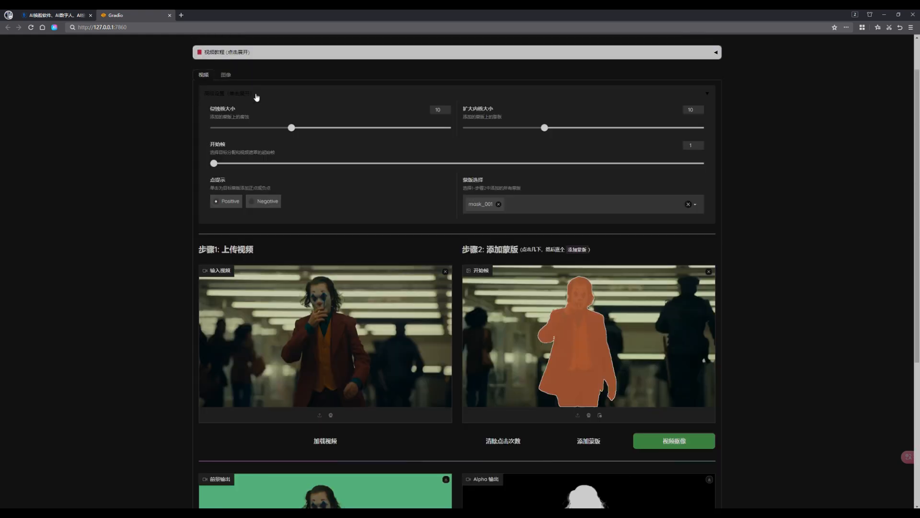
drag(210, 109, 249, 111)
drag(215, 164, 426, 163)
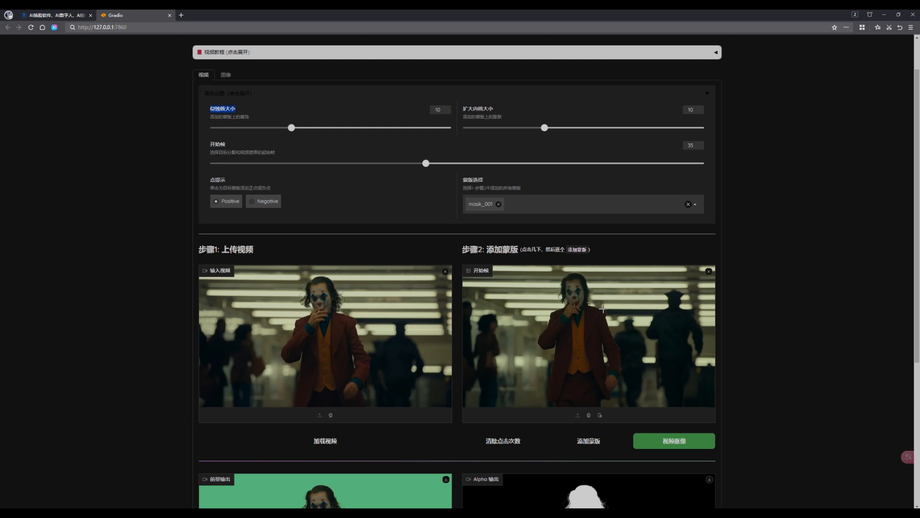
Try Negative point prompts on the Joker's face and lower body in the start frame, and clear the clicks.
click(265, 203)
click(576, 289)
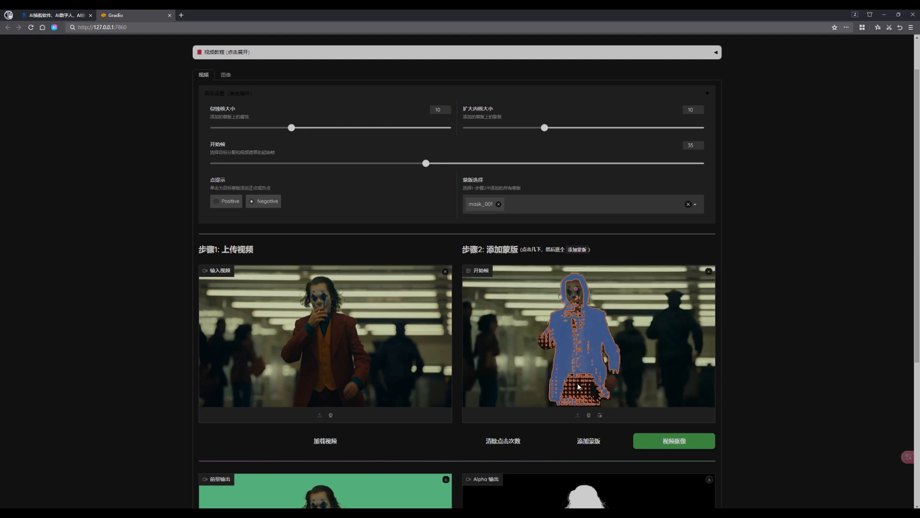
click(578, 384)
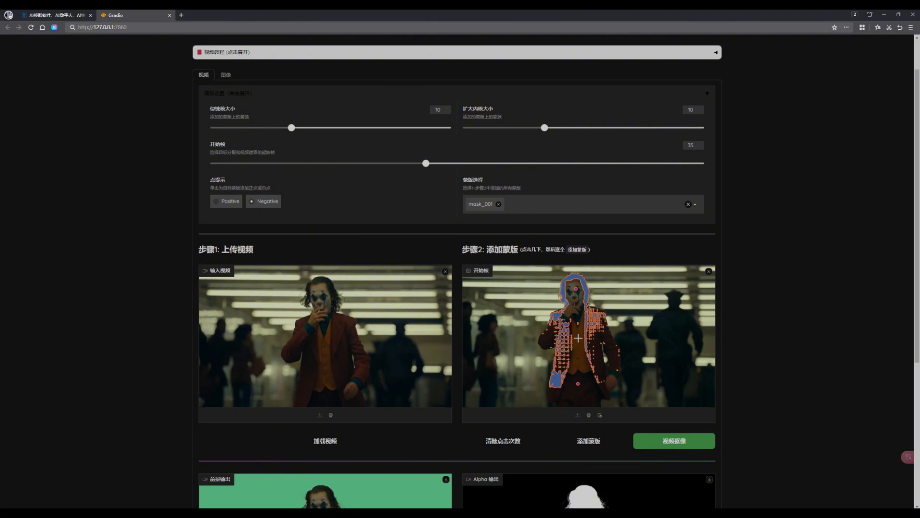
click(520, 438)
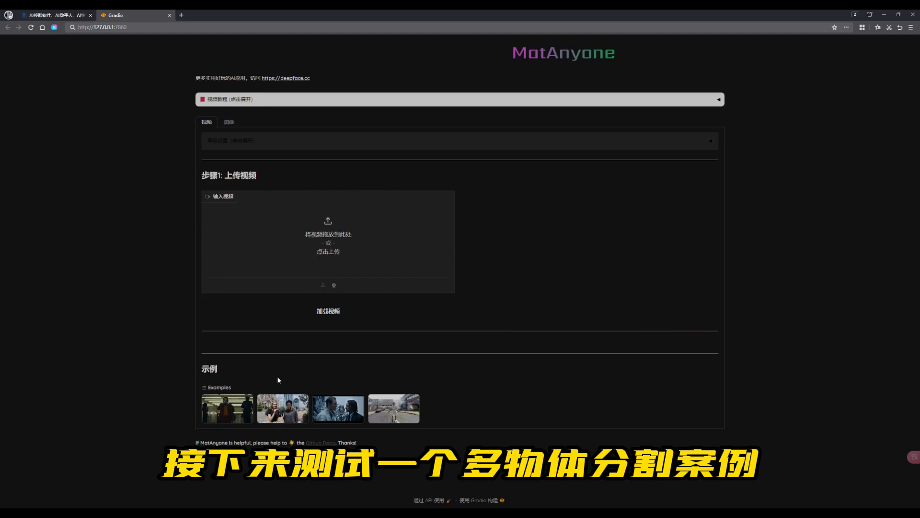
Load the street sample clip with two people and add a mask for the woman.
click(282, 408)
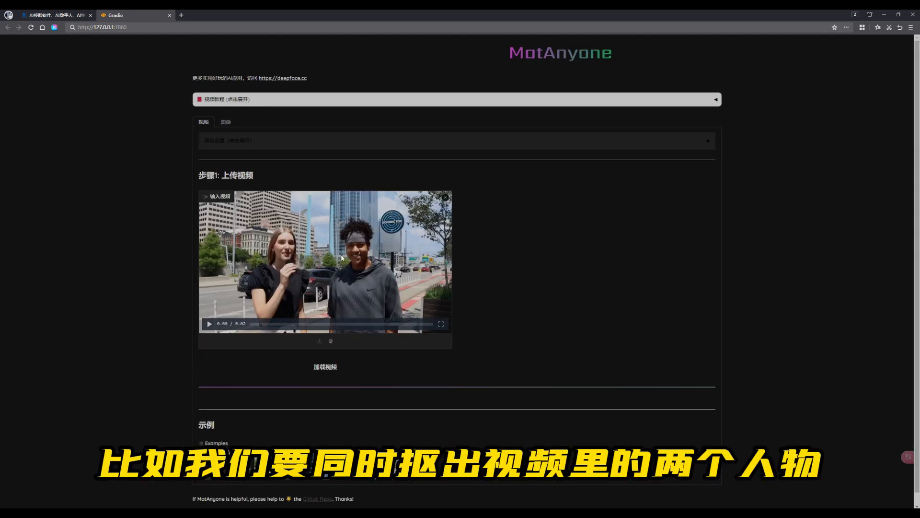
click(319, 369)
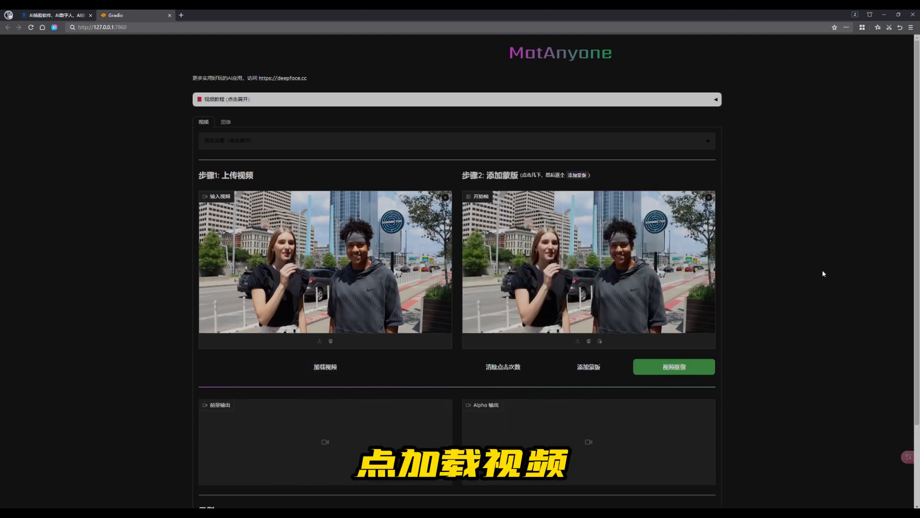
click(548, 241)
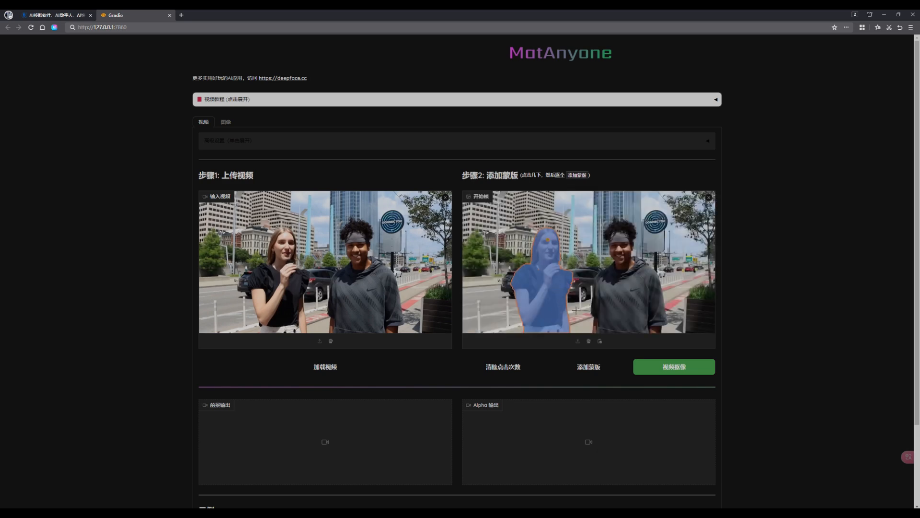
click(584, 368)
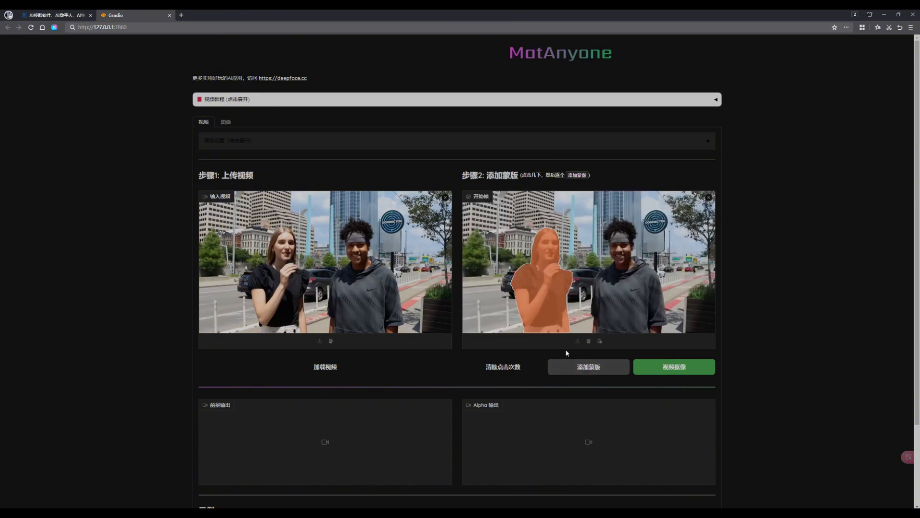
Show the advanced settings with the mask selection, and add a second mask for the man by marking his hair and face.
click(512, 147)
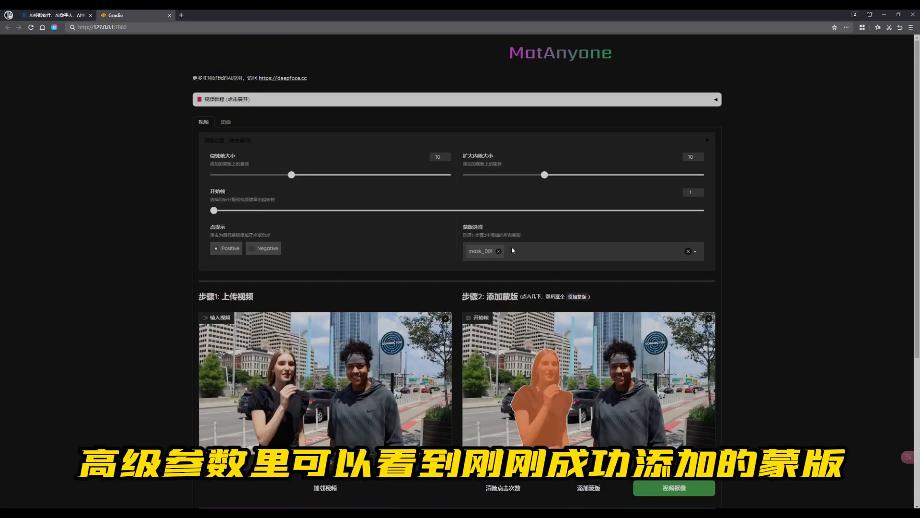
scroll(799, 294, down, 2)
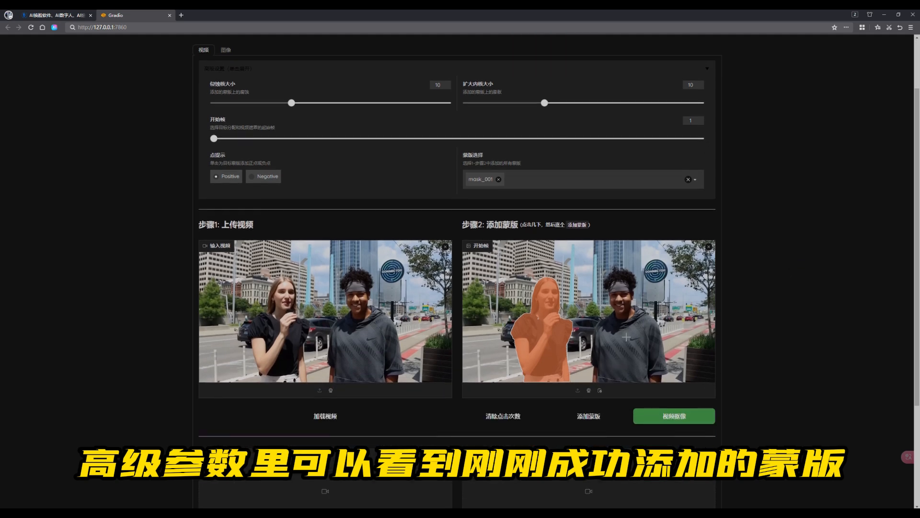
click(620, 276)
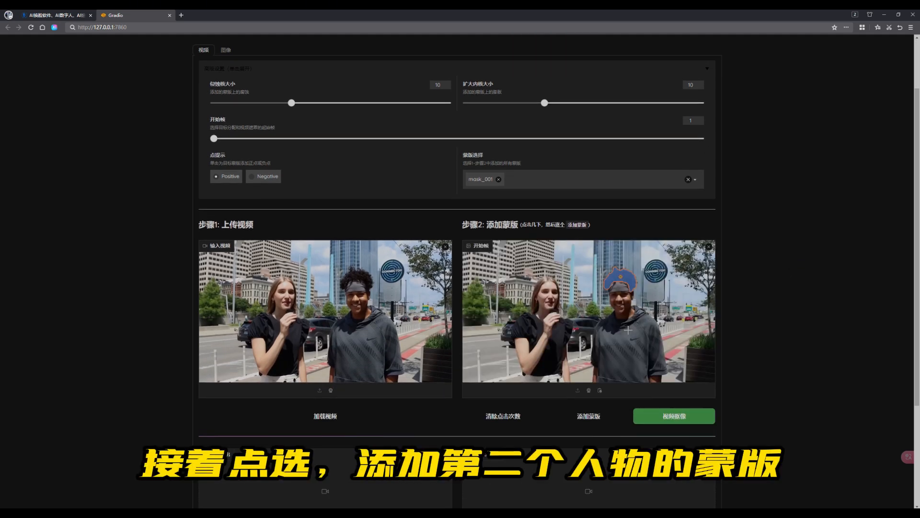
click(620, 315)
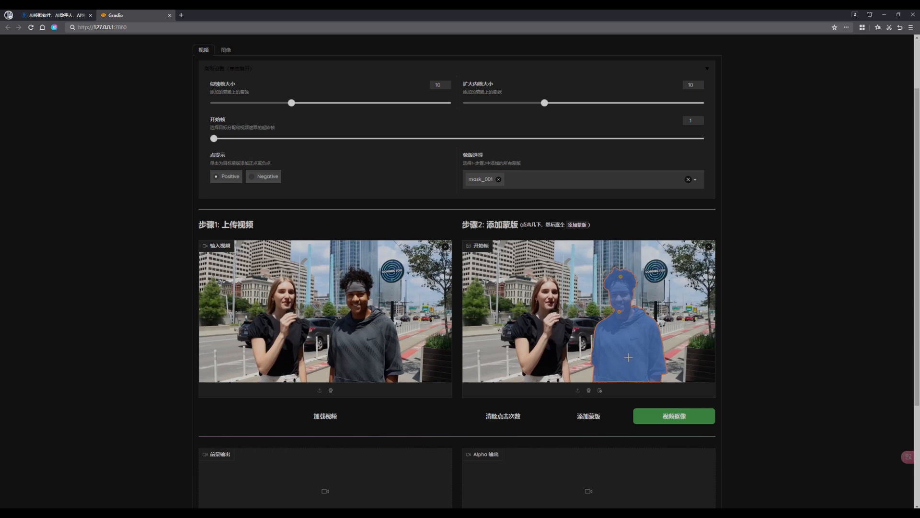
click(588, 416)
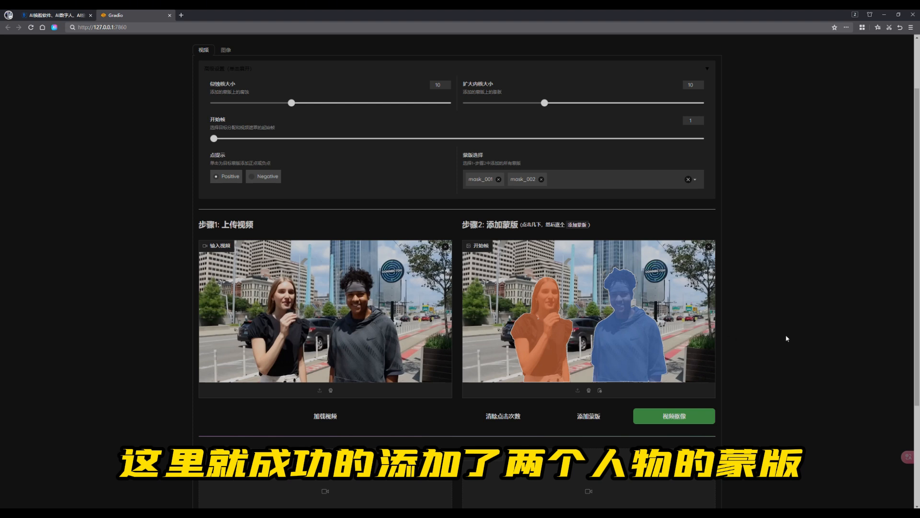
Run video matting with both people's masks and play back the foreground and alpha outputs.
click(706, 418)
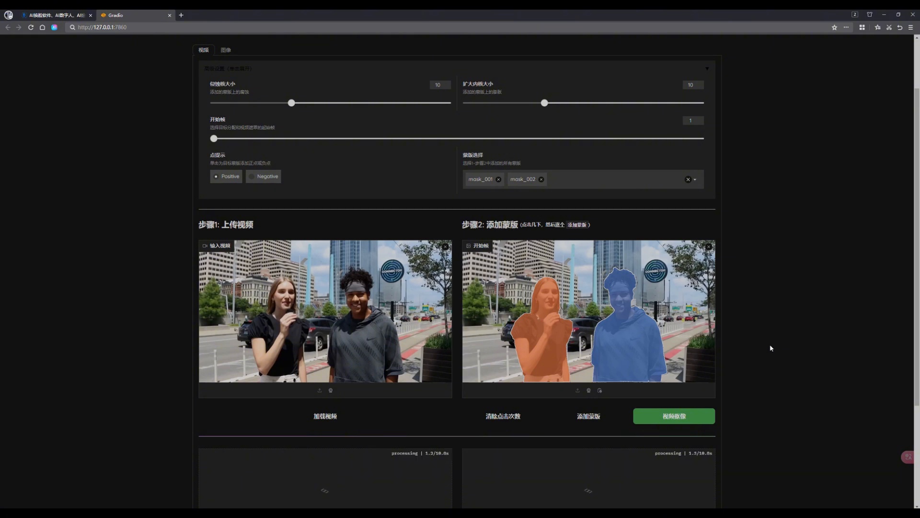
scroll(771, 347, down, 3)
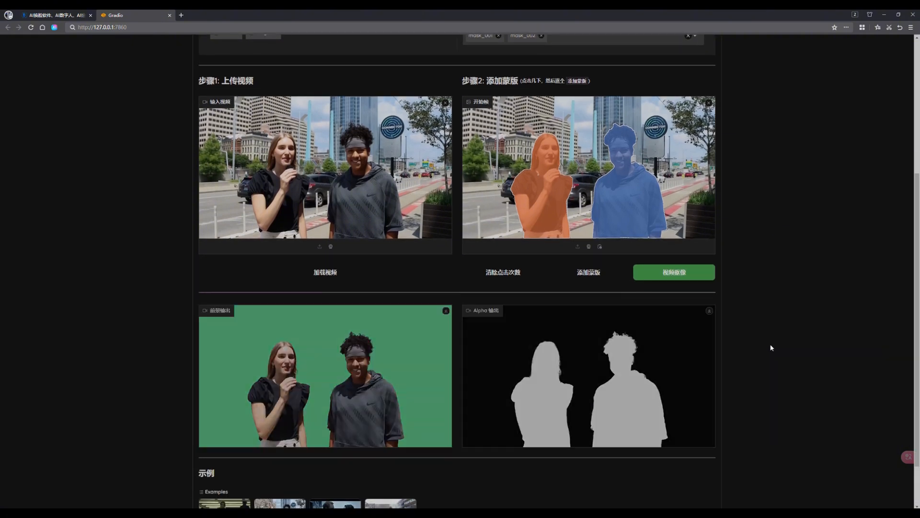
mouse_move(211, 418)
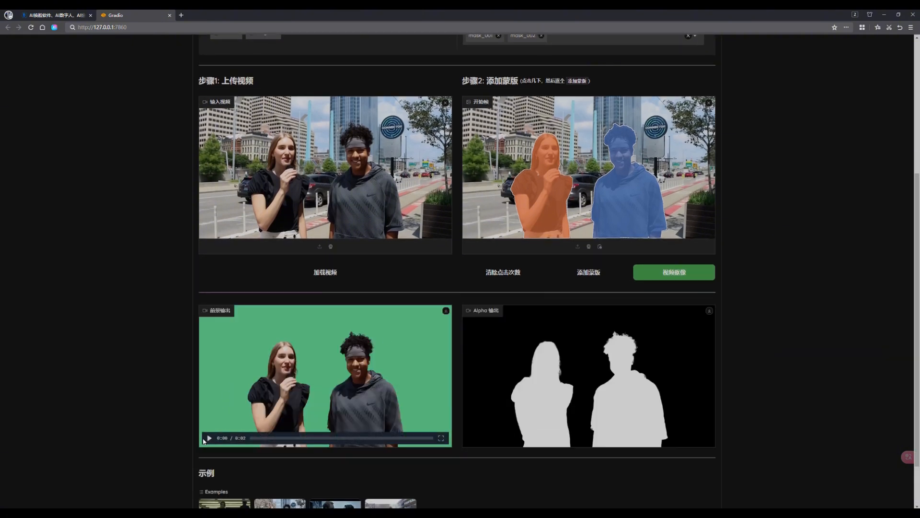
click(205, 438)
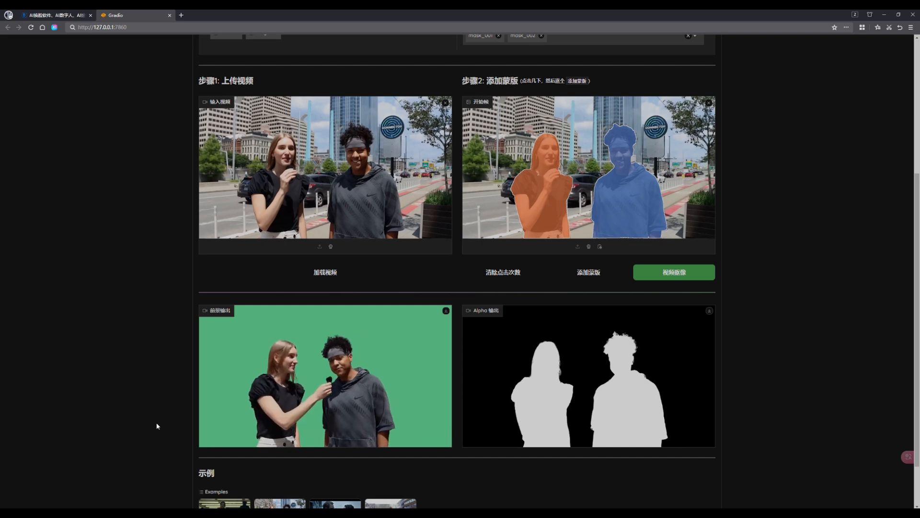
mouse_move(535, 409)
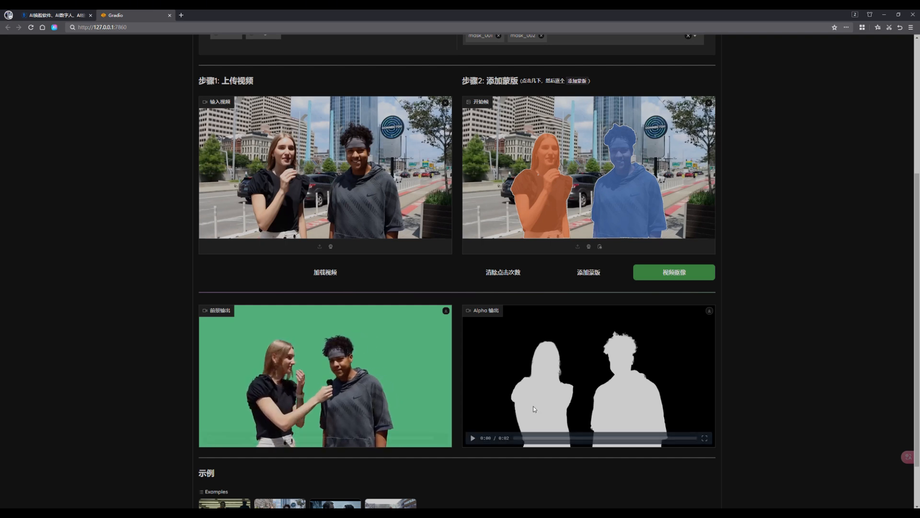
click(472, 438)
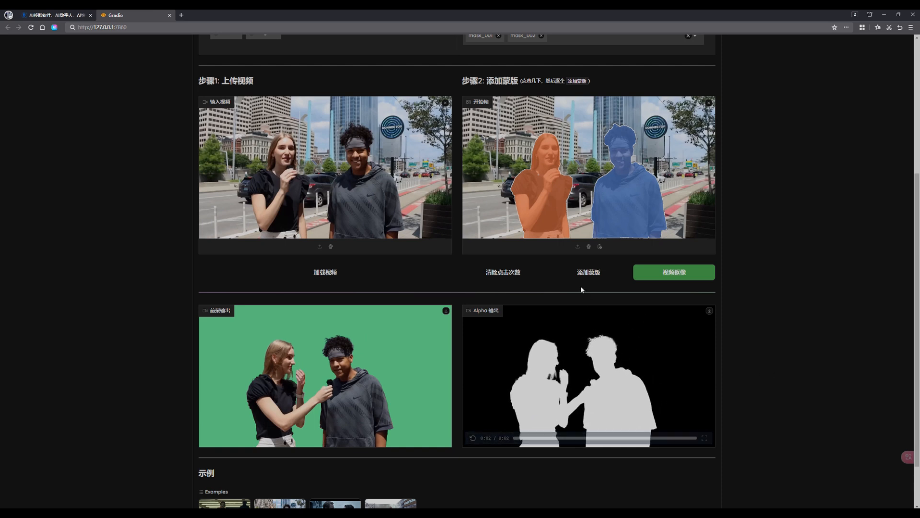
scroll(472, 325, down, 1)
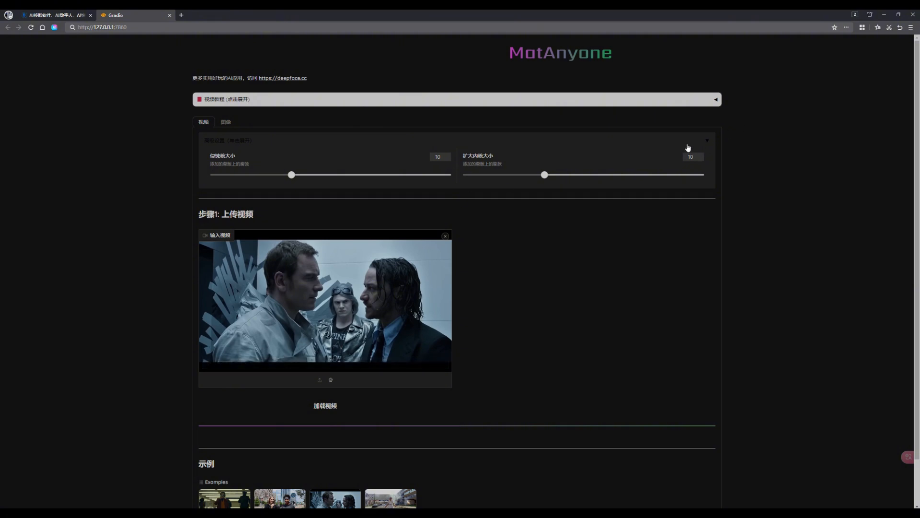
Load the sample clip of three men, matte it with a separate mask for each, and play the foreground and alpha outputs.
click(329, 408)
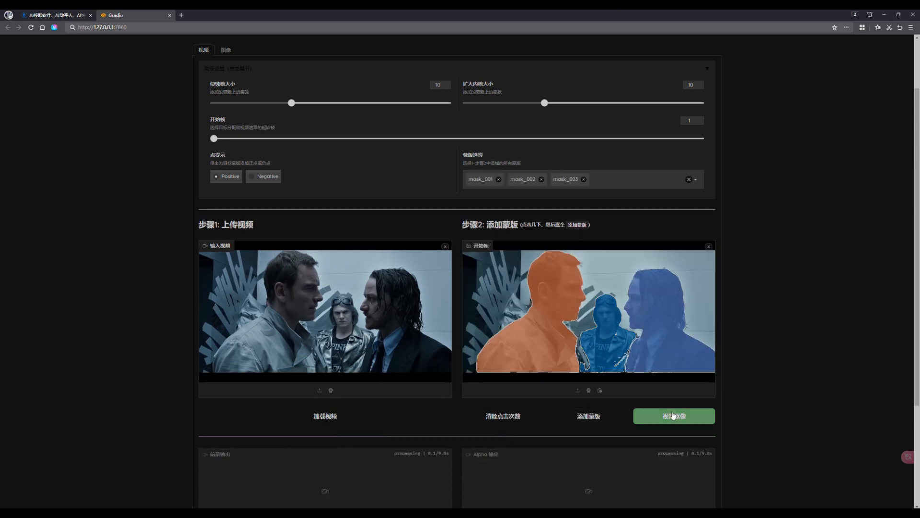
scroll(757, 365, down, 3)
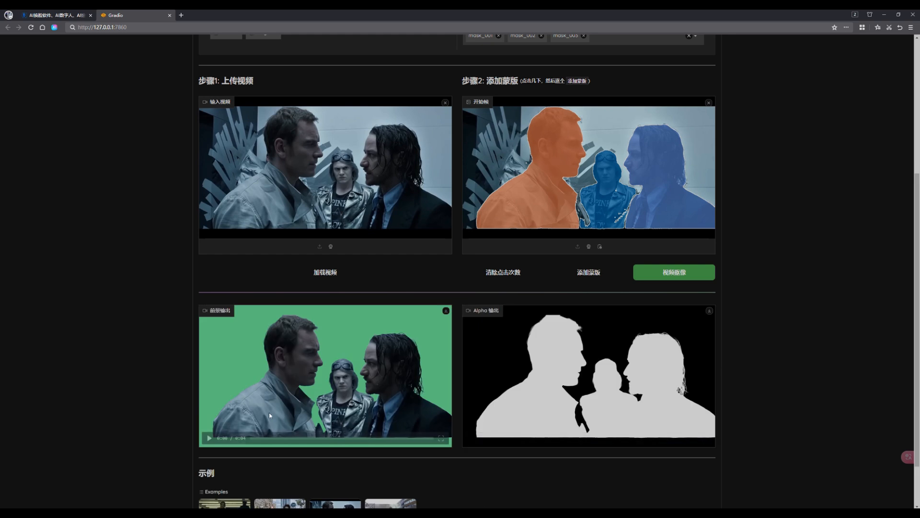
click(209, 438)
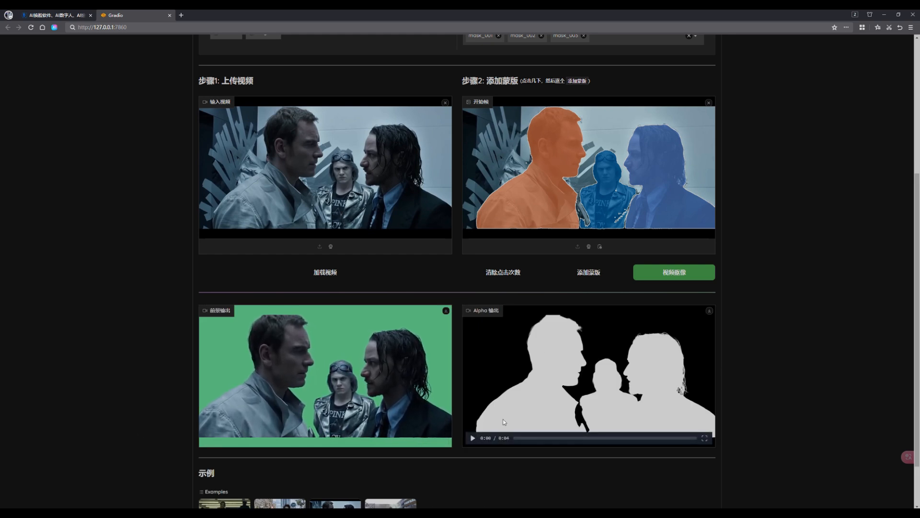
click(475, 439)
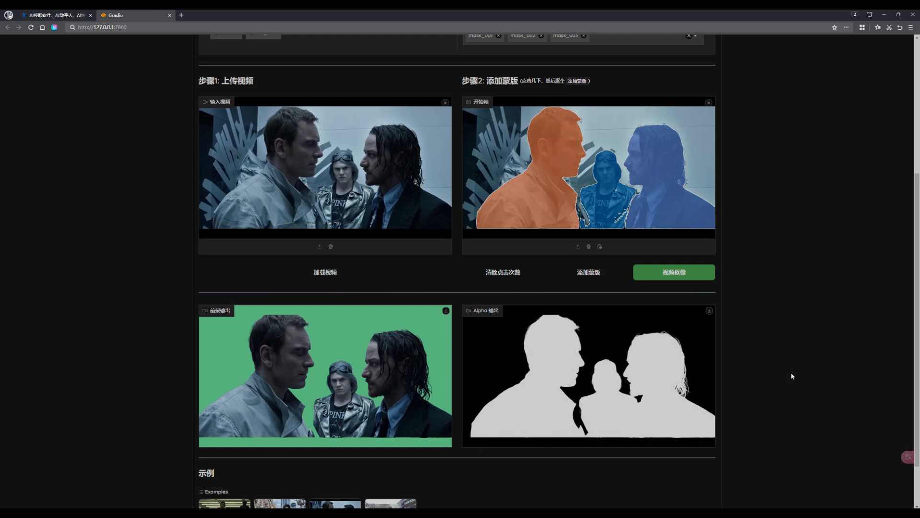
Load the sample clip of the Joker in a nurse uniform and run video matting with a mask covering his whole body.
scroll(791, 374, down, 3)
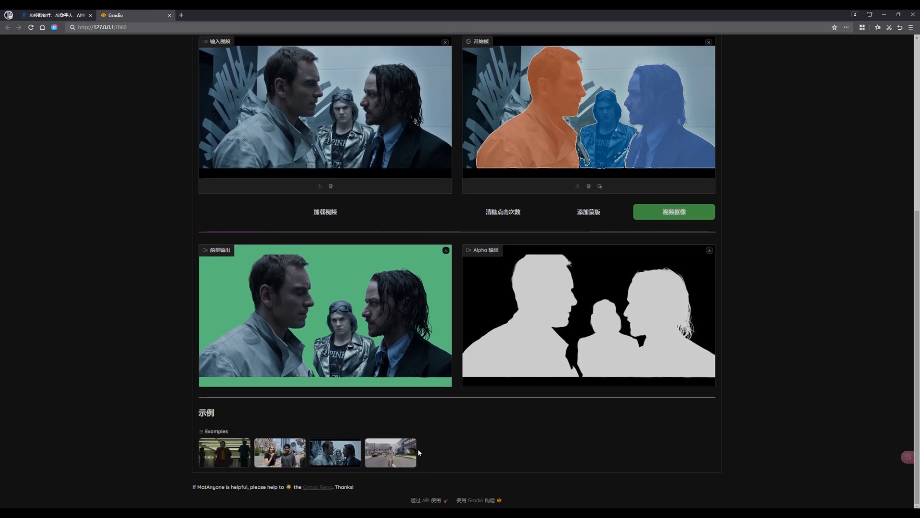
click(396, 455)
scroll(172, 355, up, 1)
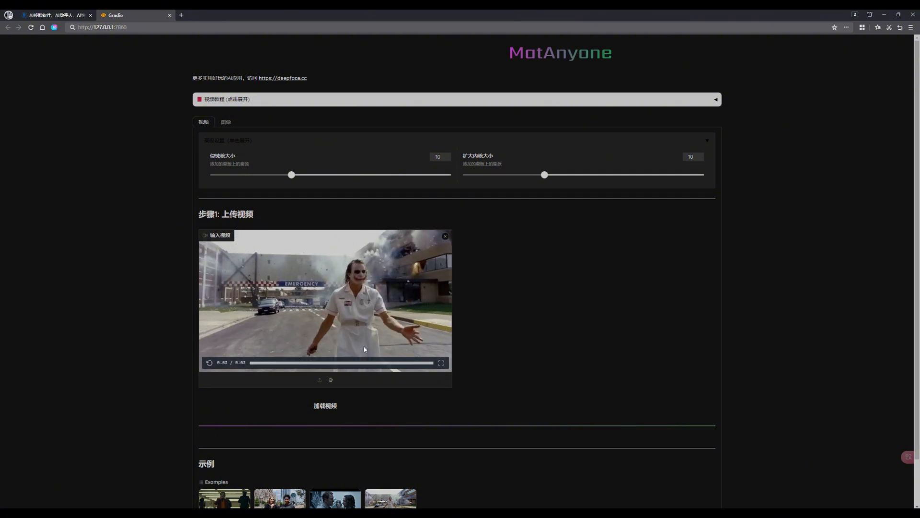
click(324, 405)
scroll(177, 323, down, 2)
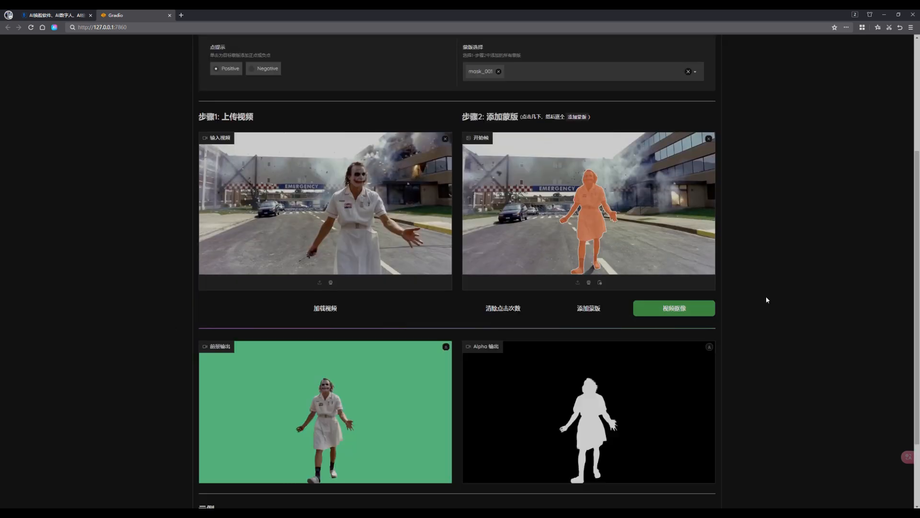
scroll(376, 429, down, 1)
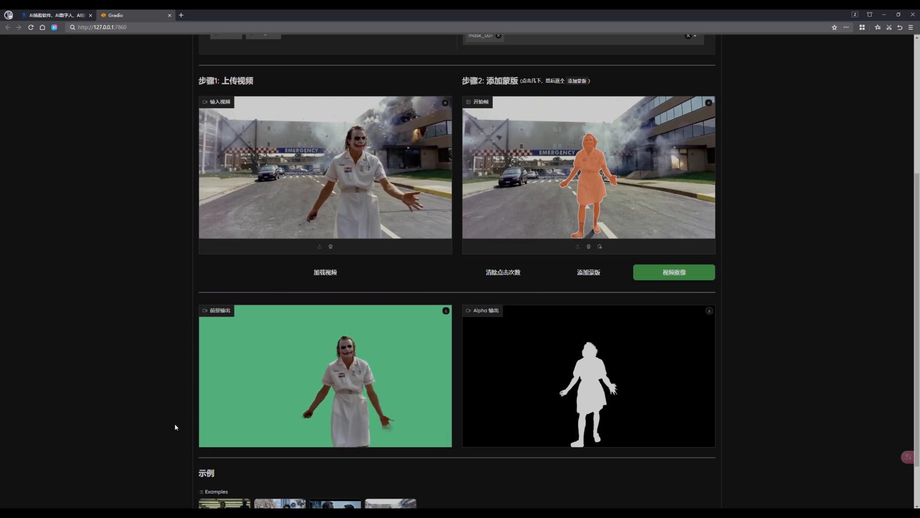
Switch to image matting and load the sample image of the Joker in a red suit.
scroll(216, 288, up, 5)
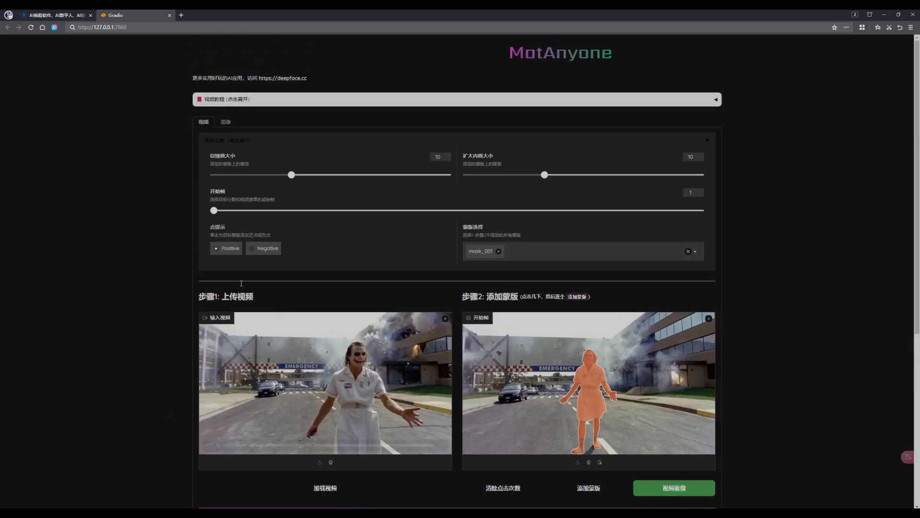
click(225, 121)
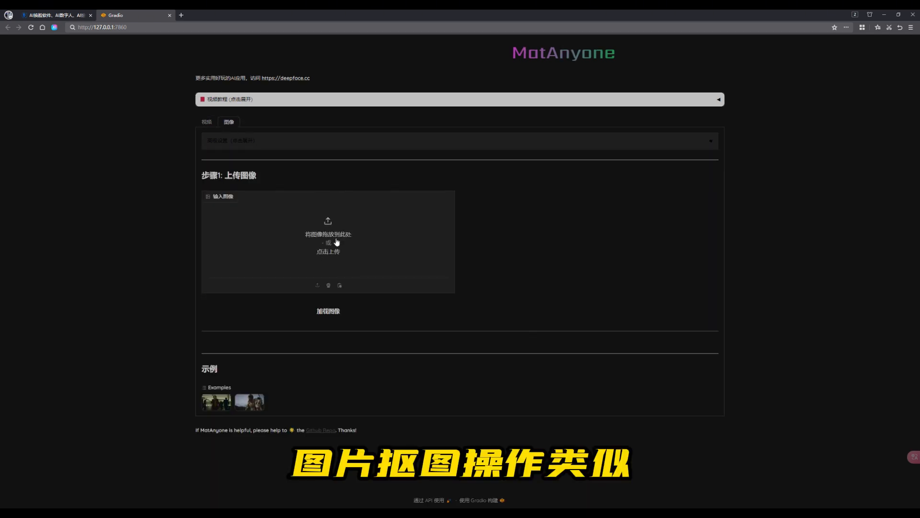
click(217, 402)
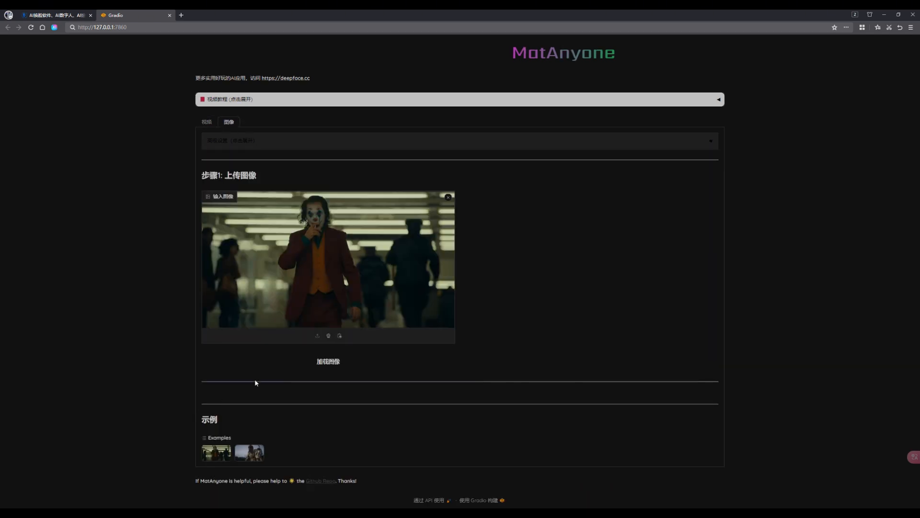
click(334, 365)
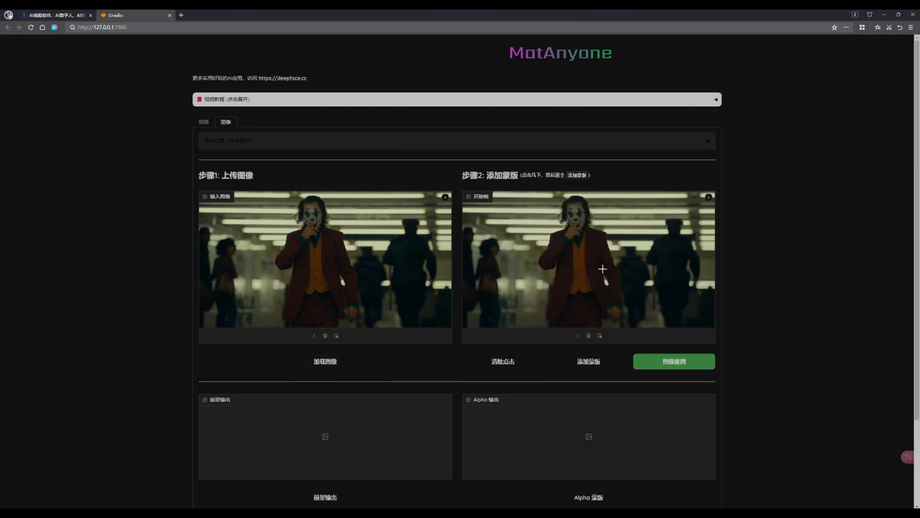
Add a mask for the Joker in the image by marking his face and torso with positive points.
click(576, 209)
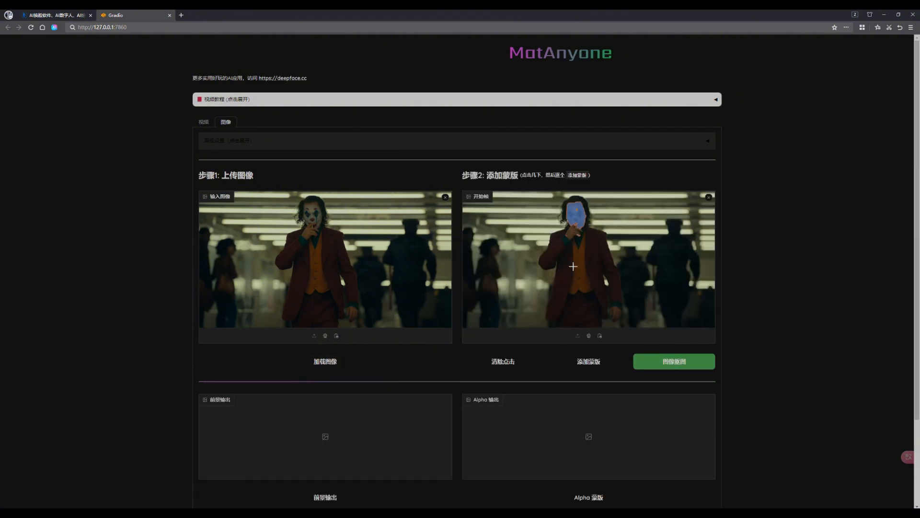
click(573, 261)
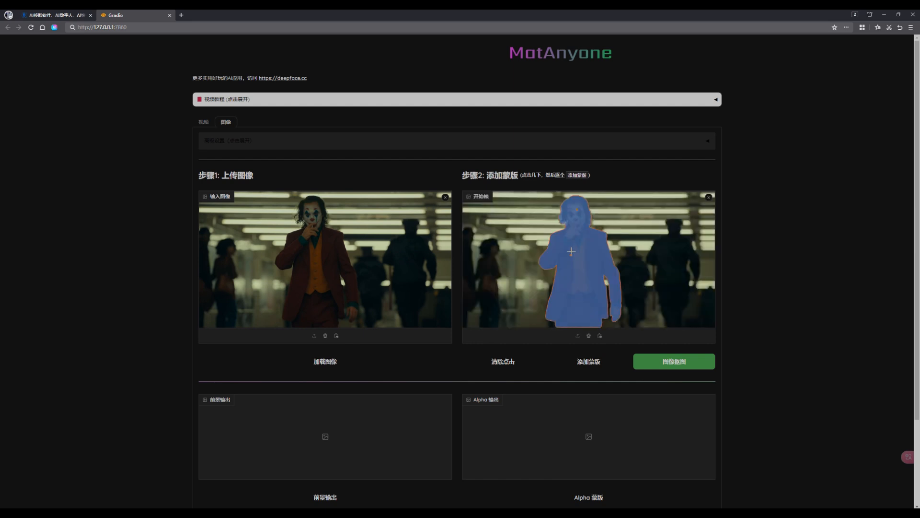
click(585, 362)
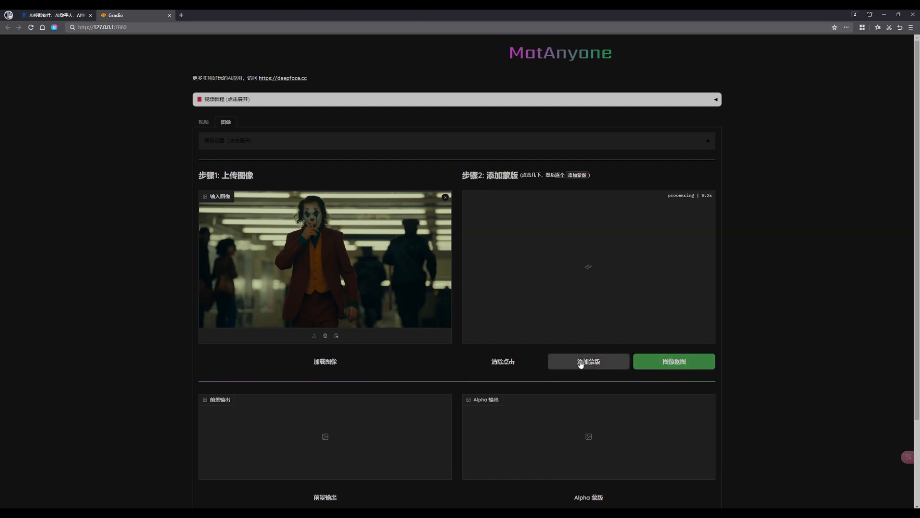
Run image matting with the Joker's mask, check the foreground and alpha outputs, and show the advanced settings.
click(669, 364)
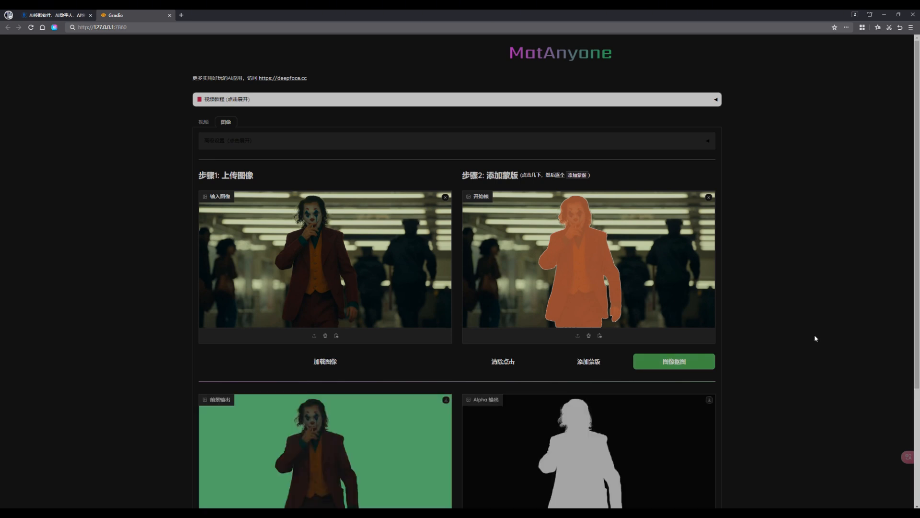
scroll(814, 339, down, 3)
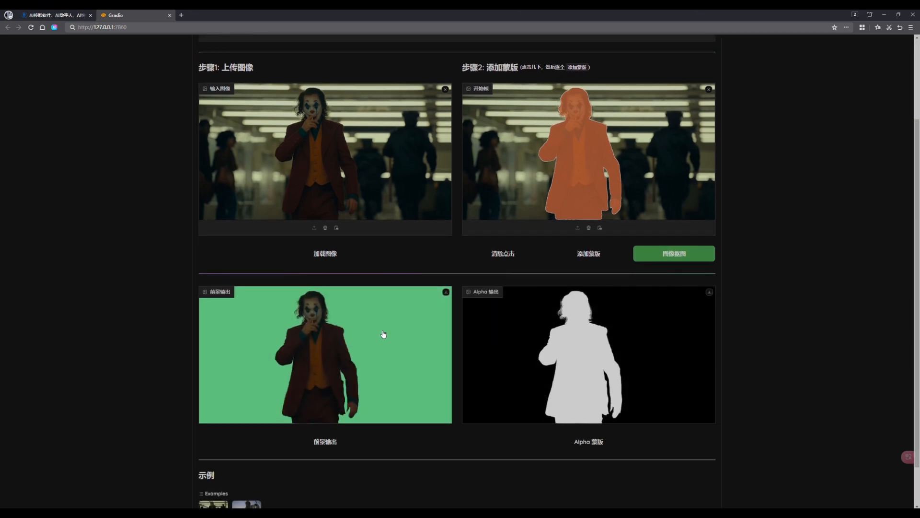
scroll(380, 333, up, 5)
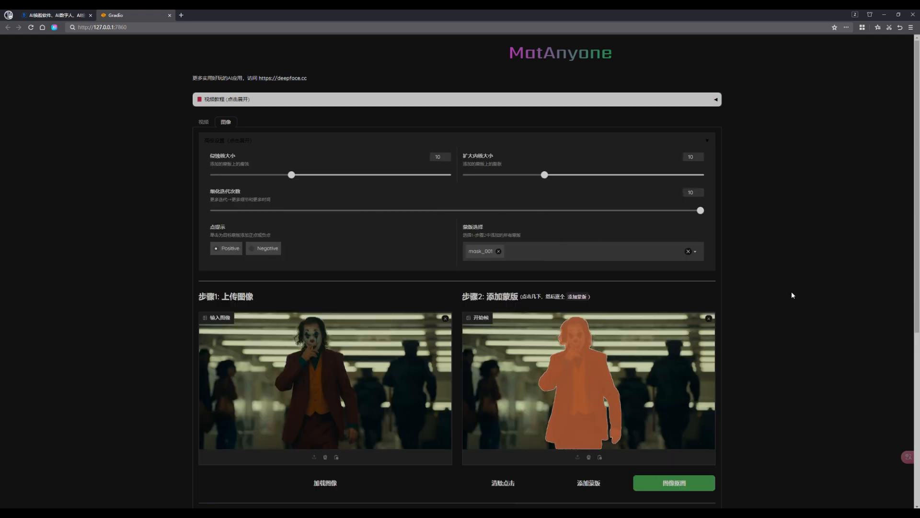
Load the second sample image, showing the monkey warrior in armour, for masking.
scroll(792, 294, down, 6)
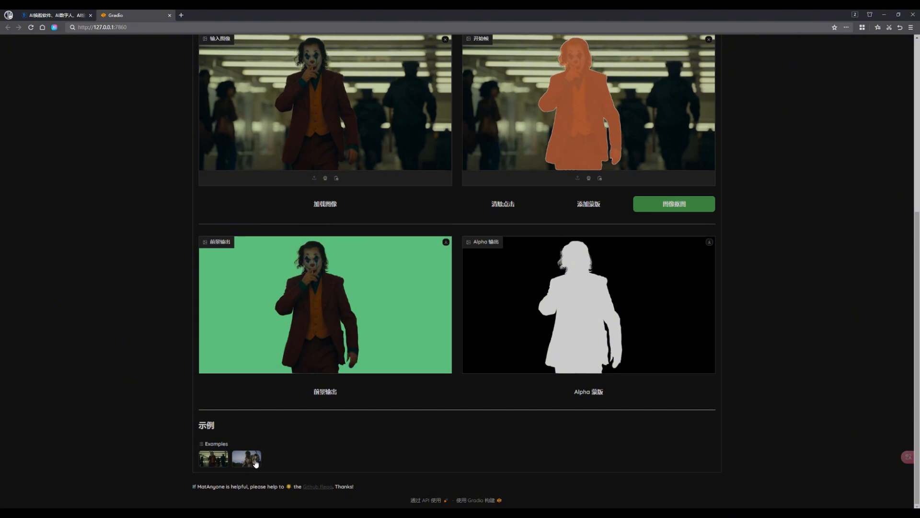
click(256, 462)
scroll(250, 414, up, 2)
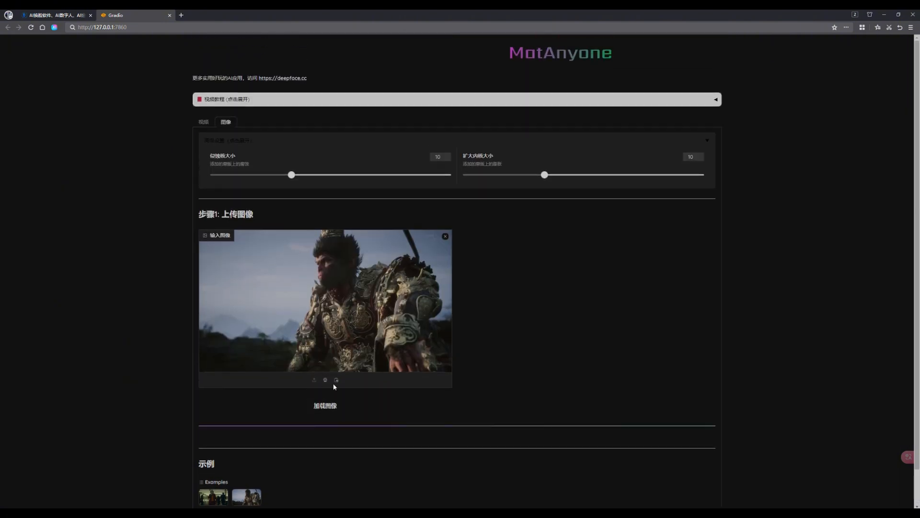
click(325, 406)
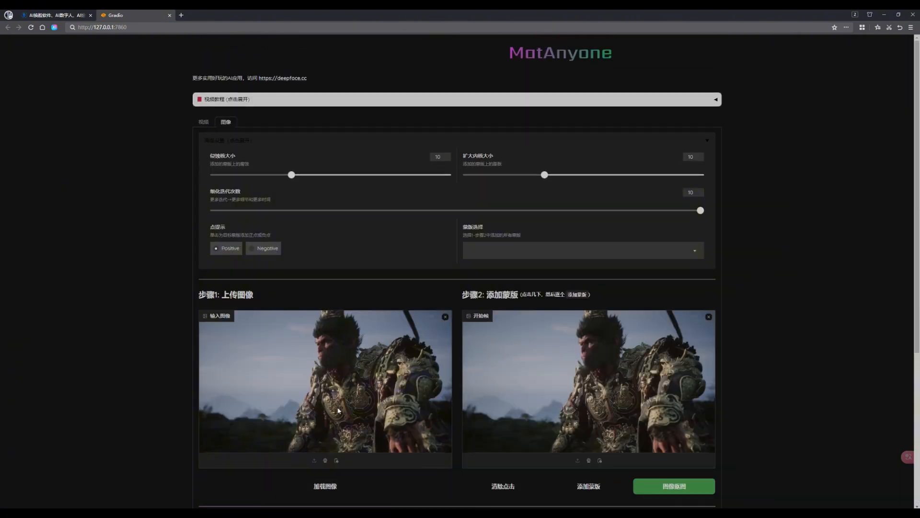
Mark the monkey warrior's head, chest and lower armour with positive points and add the selection as a mask.
click(595, 331)
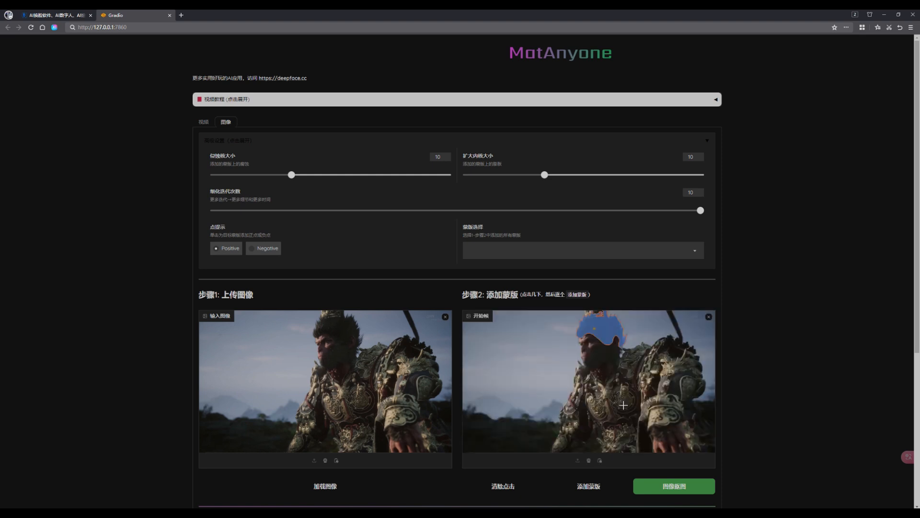
click(610, 363)
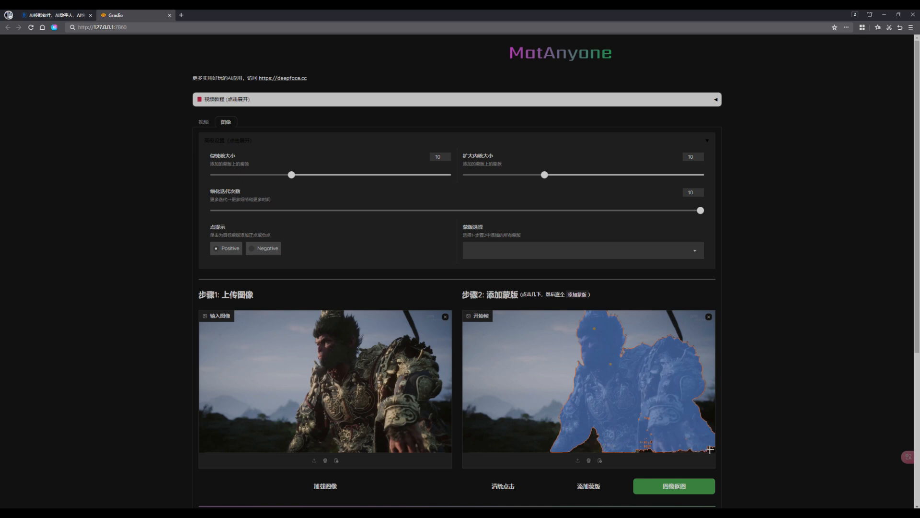
click(709, 449)
scroll(654, 441, down, 2)
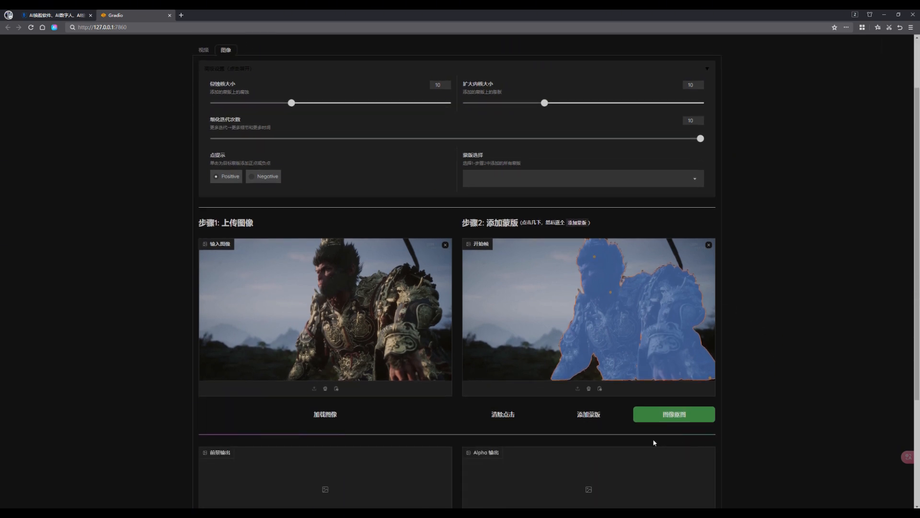
click(608, 421)
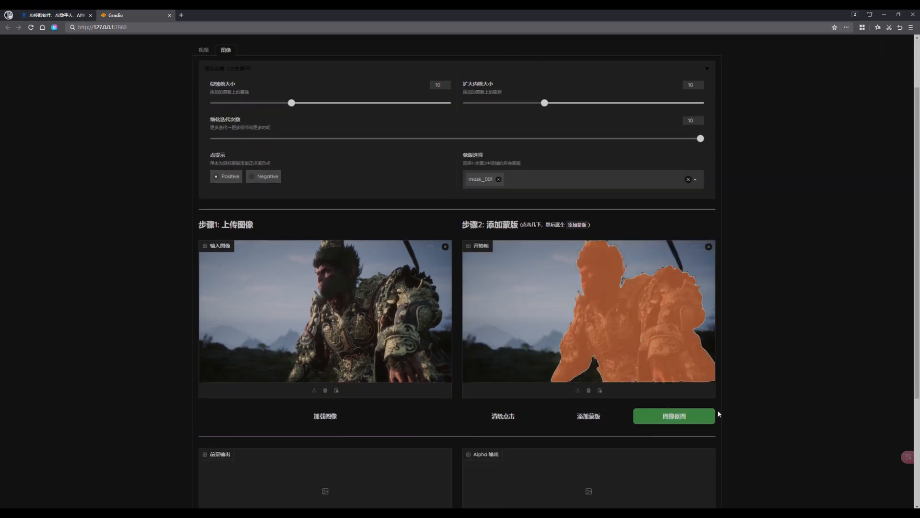
Run image matting with the monkey warrior's mask, and return to the video matting page after checking the outputs.
click(678, 418)
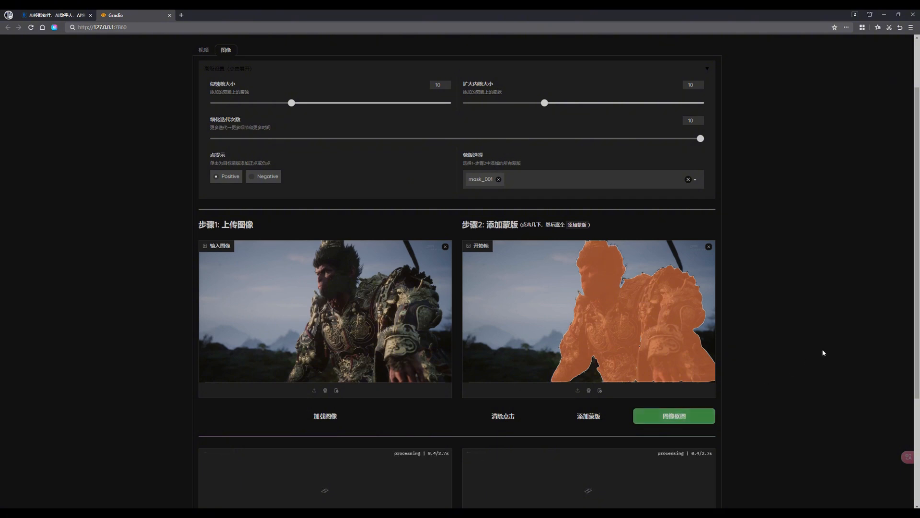
scroll(836, 393, down, 3)
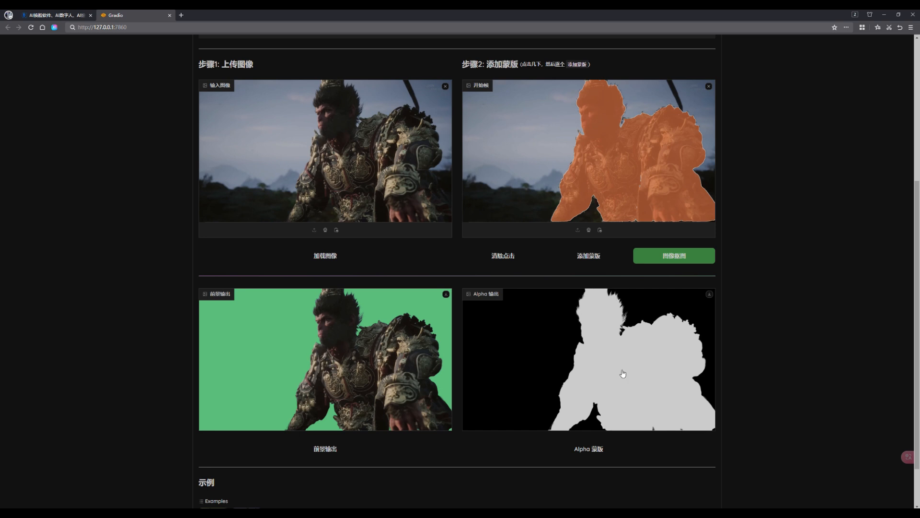
scroll(622, 374, down, 1)
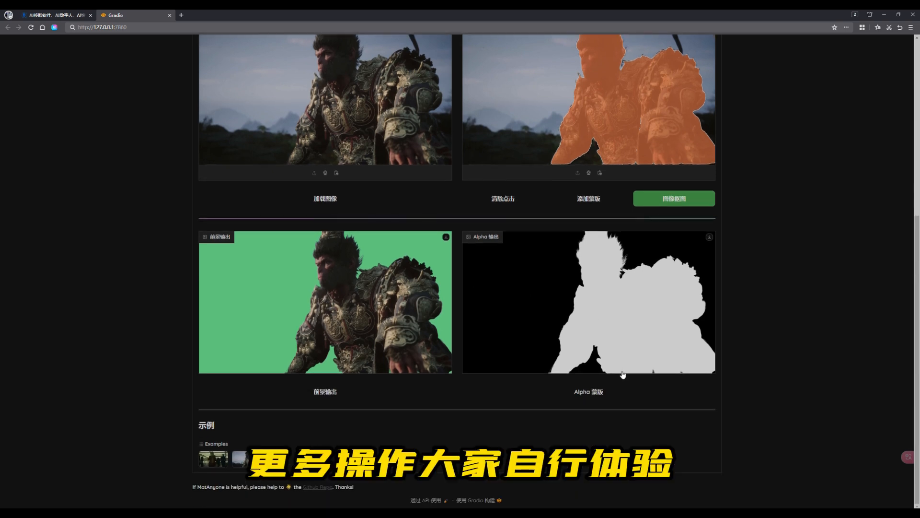
scroll(623, 374, up, 5)
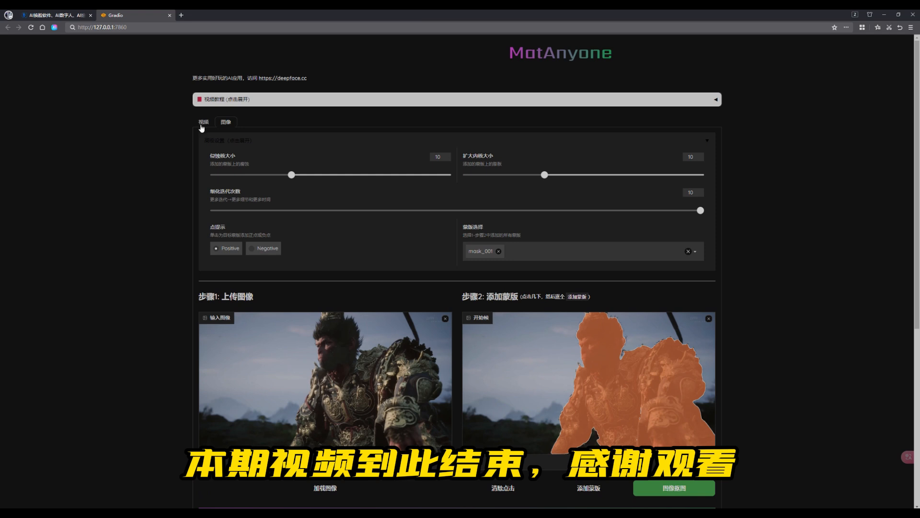
click(202, 125)
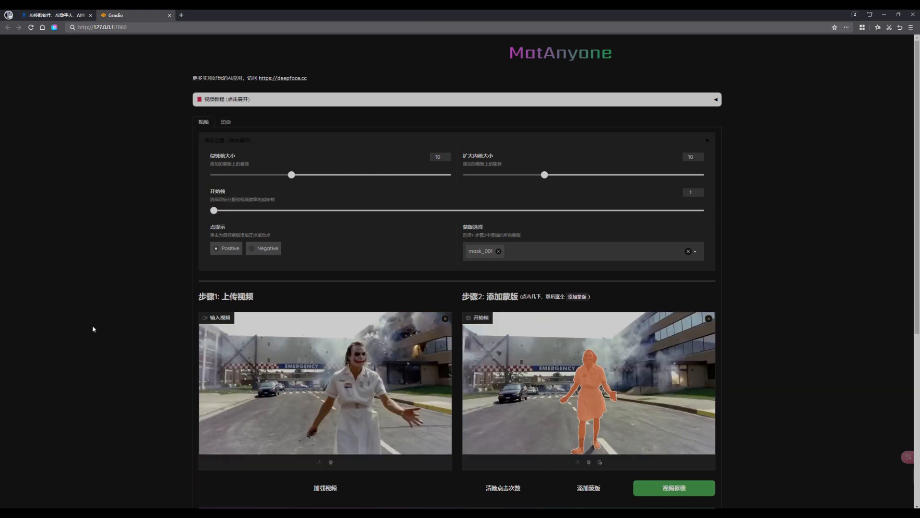